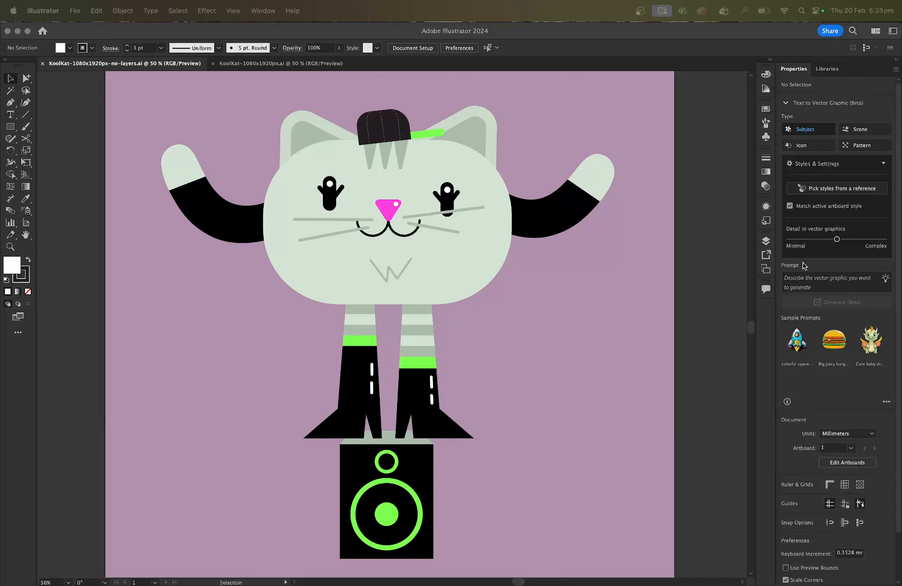
- Show the document's layer structure beside the cat artwork
{"action": "left_click", "coordinate": [766, 244]}
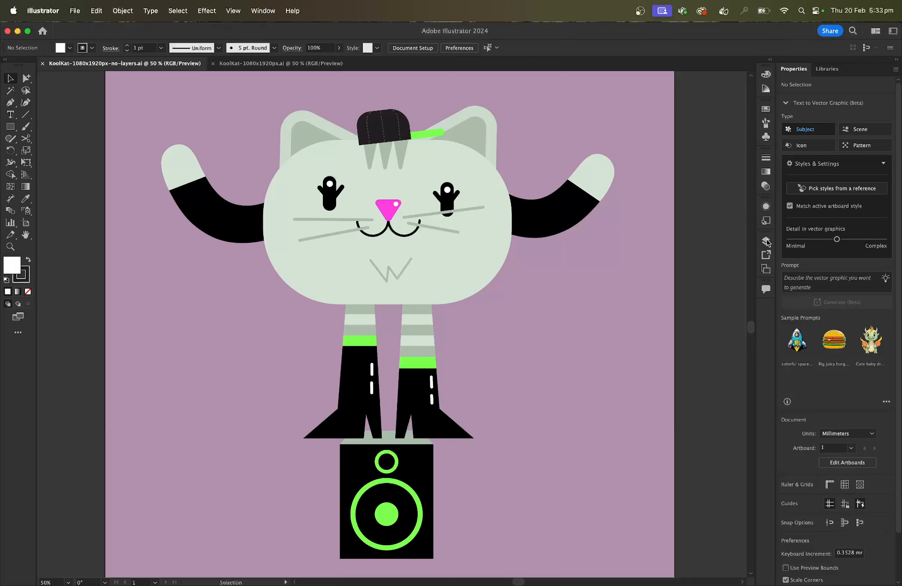
{"action": "left_click", "coordinate": [767, 243]}
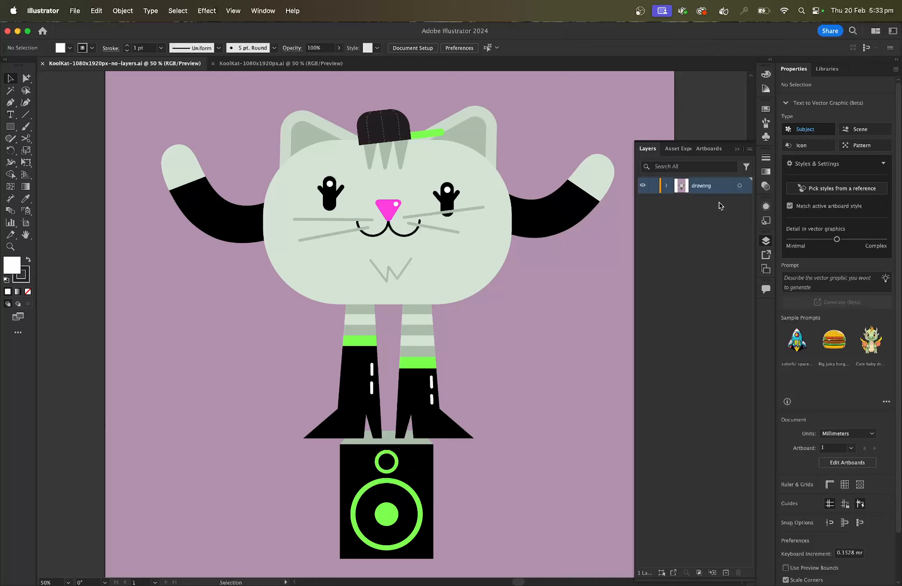
{"action": "scroll", "coordinate": [616, 254], "scroll_direction": "right", "scroll_amount": 3}
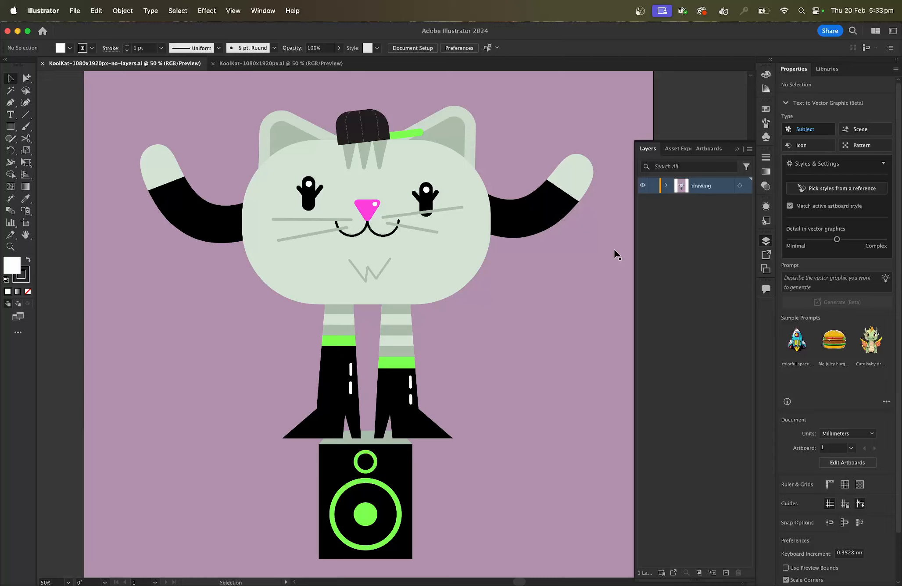
- Examine how the artwork is grouped by selecting the ears, arms, head, leg, speaker and background one after another
{"action": "left_click", "coordinate": [554, 213]}
{"action": "left_click", "coordinate": [444, 135]}
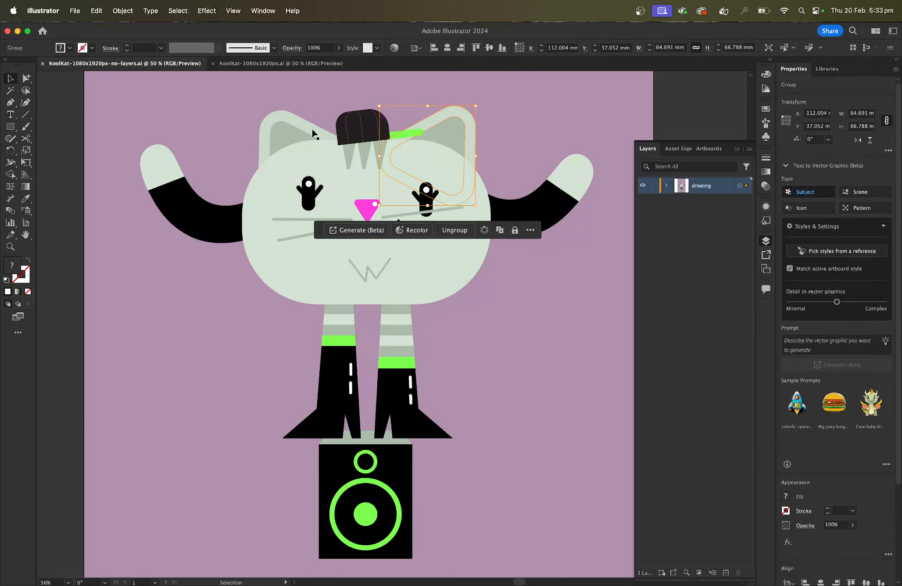
{"action": "left_click", "coordinate": [299, 137]}
{"action": "left_click", "coordinate": [193, 200]}
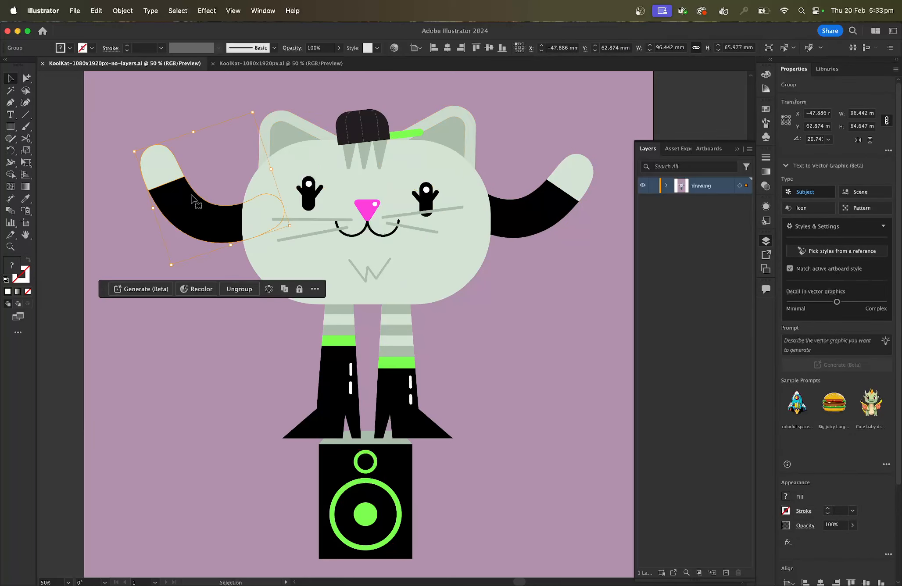
{"action": "left_click", "coordinate": [284, 264]}
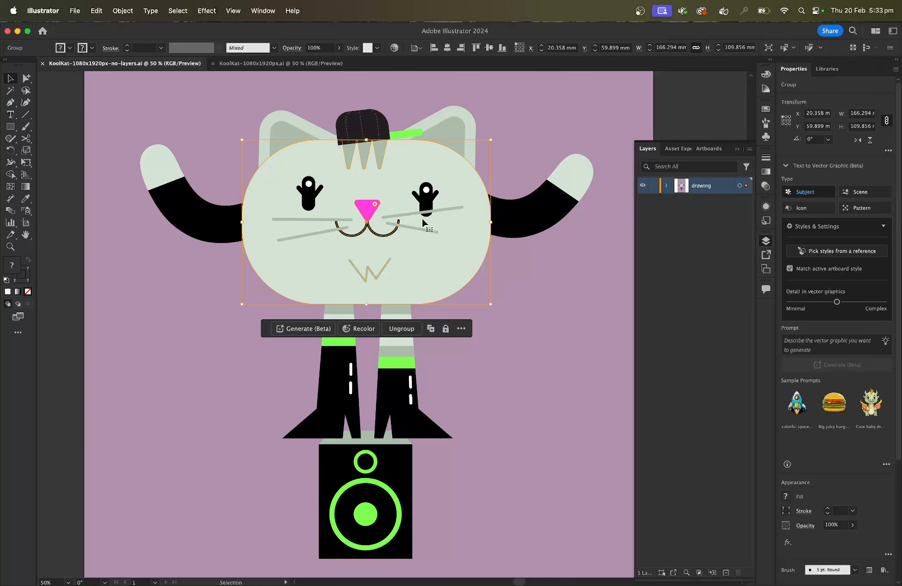
{"action": "left_click", "coordinate": [394, 392]}
{"action": "mouse_move", "coordinate": [394, 392]}
{"action": "left_mouse_down"}
{"action": "mouse_move", "coordinate": [441, 390]}
{"action": "mouse_move", "coordinate": [413, 378]}
{"action": "mouse_move", "coordinate": [393, 385]}
{"action": "left_mouse_up"}
{"action": "key", "text": "super+s"}
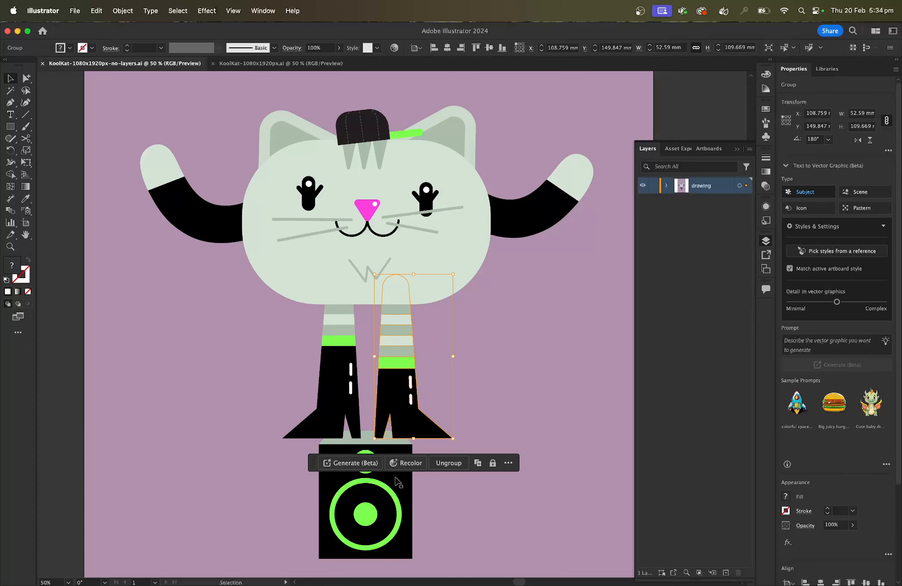
{"action": "left_click_drag", "start_coordinate": [377, 500], "coordinate": [370, 497]}
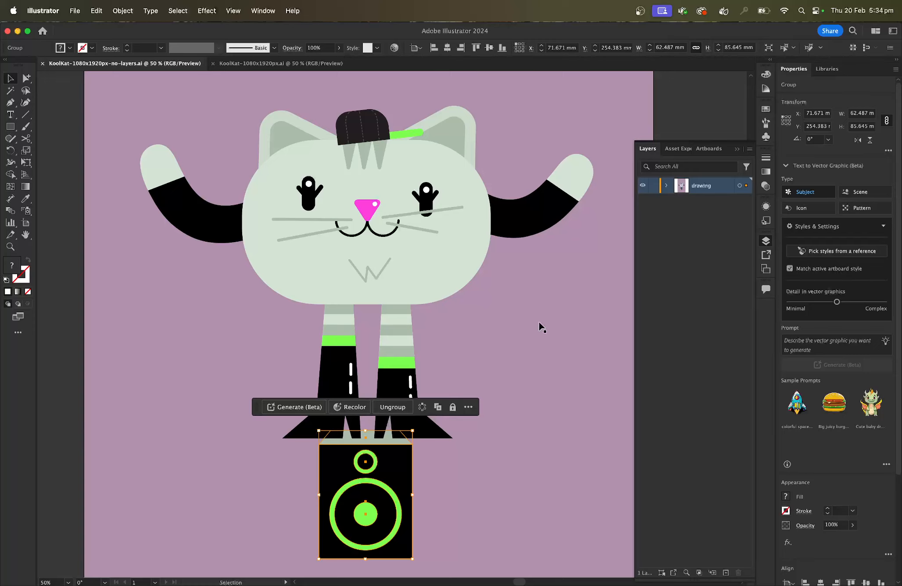
{"action": "left_click_drag", "start_coordinate": [616, 121], "coordinate": [601, 162]}
{"action": "key", "text": "super+minus"}
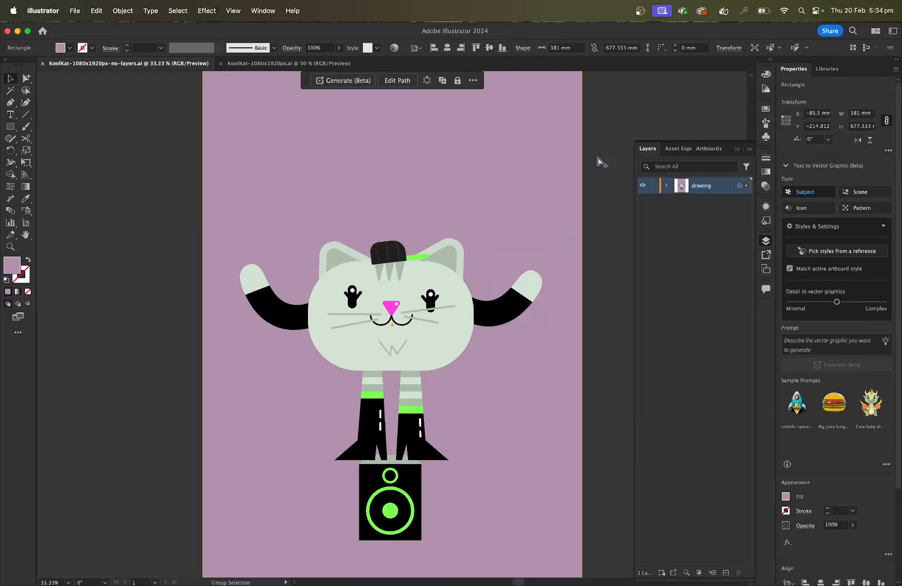
{"action": "key", "text": "super+minus"}
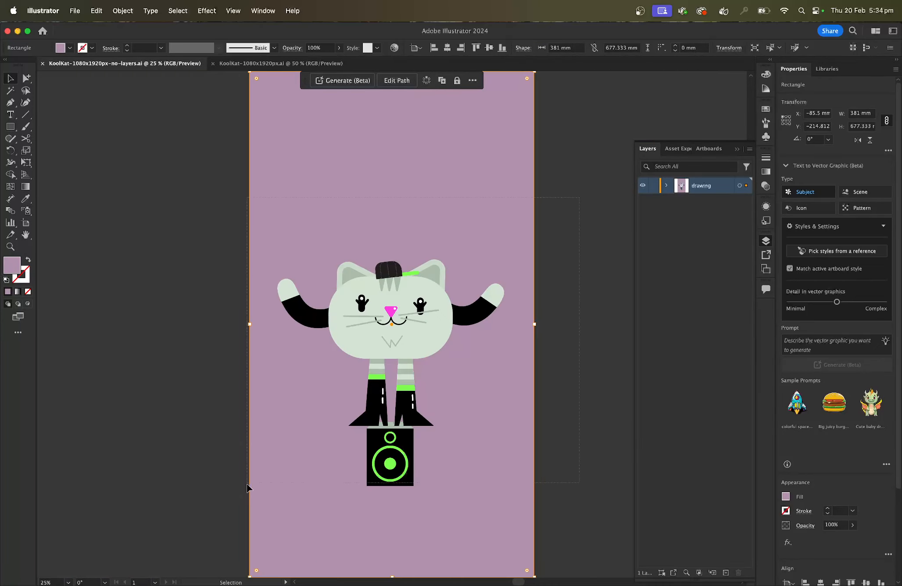
- Select all the artwork and release the drawing layer's contents to separate layers as a sequence
{"action": "key", "text": "super+a"}
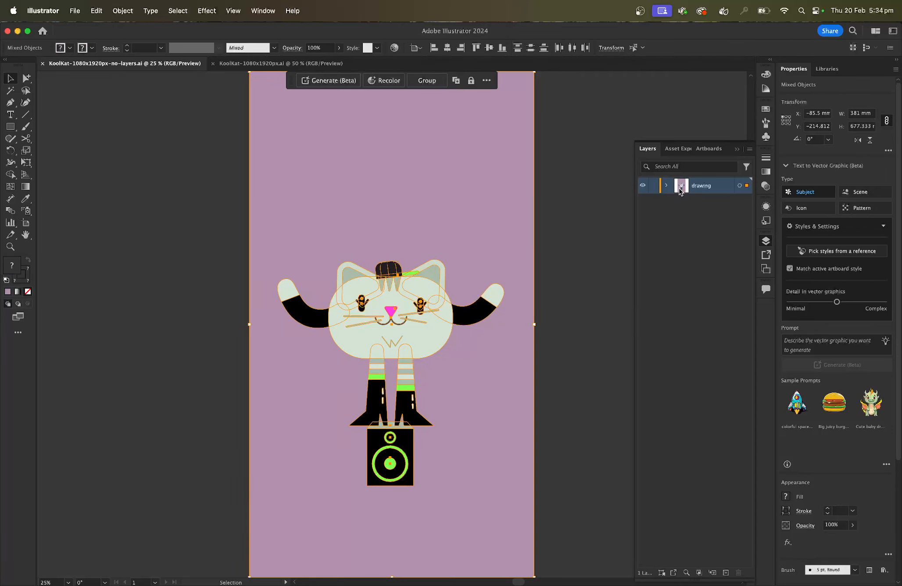
{"action": "left_click", "coordinate": [750, 150]}
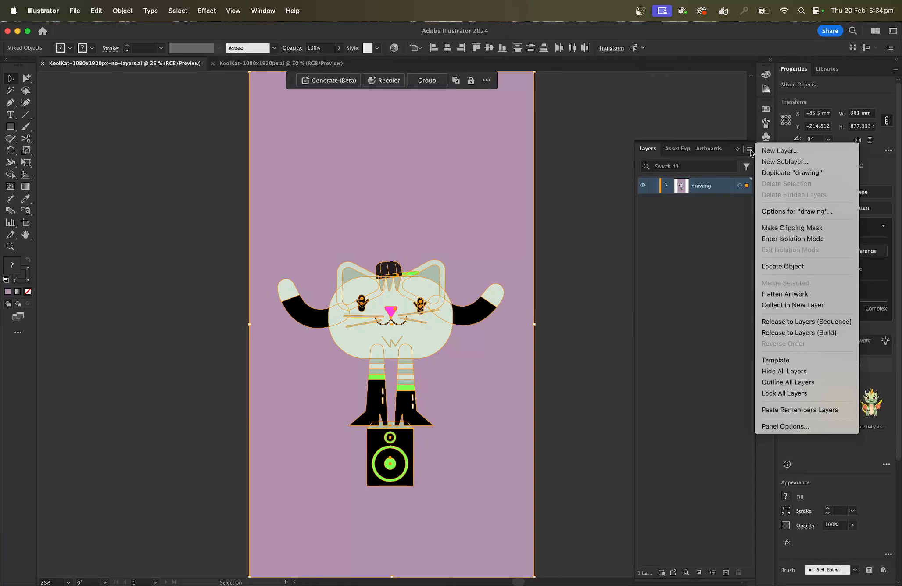
{"action": "left_click", "coordinate": [797, 323]}
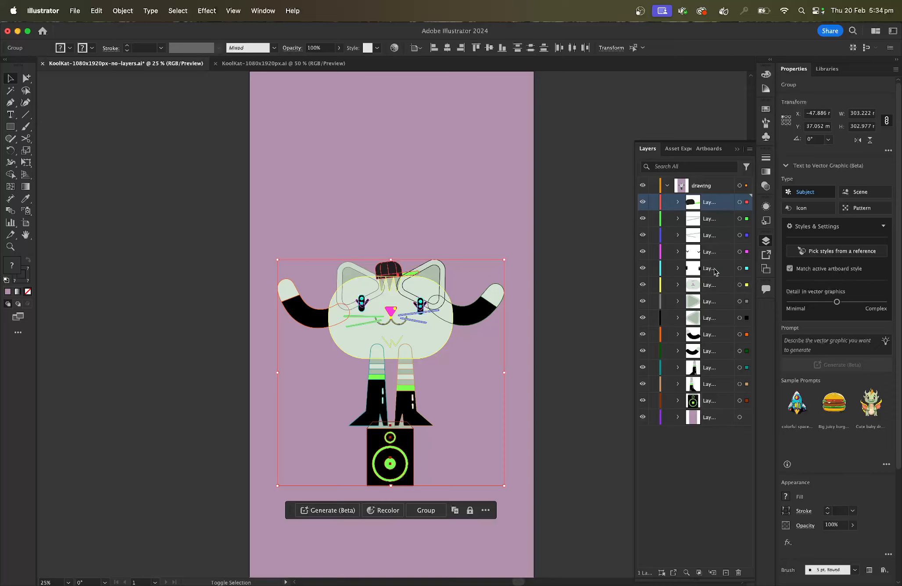
- Move all the released sublayers out of the drawing layer to the top level and delete the empty drawing layer
{"action": "left_click", "coordinate": [708, 417], "text": "shift"}
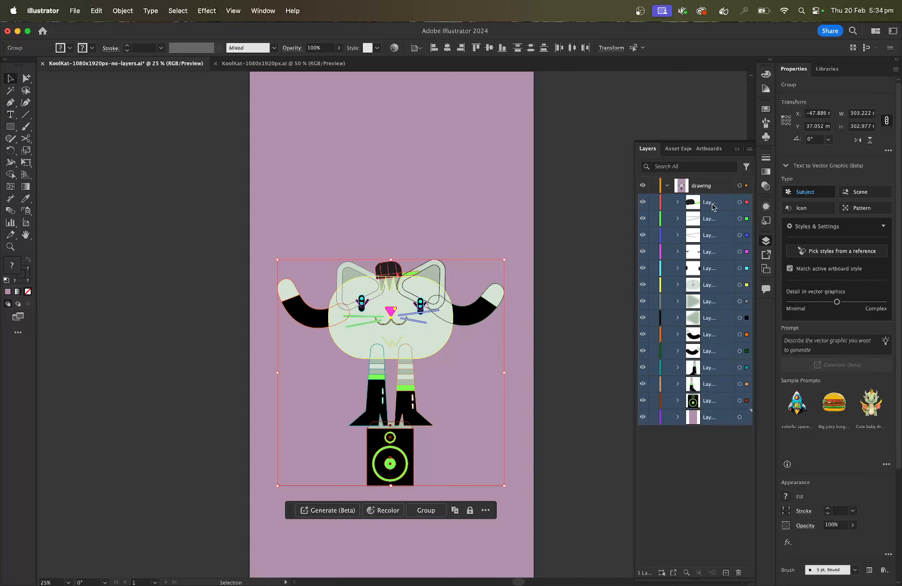
{"action": "left_click_drag", "start_coordinate": [713, 208], "coordinate": [711, 178]}
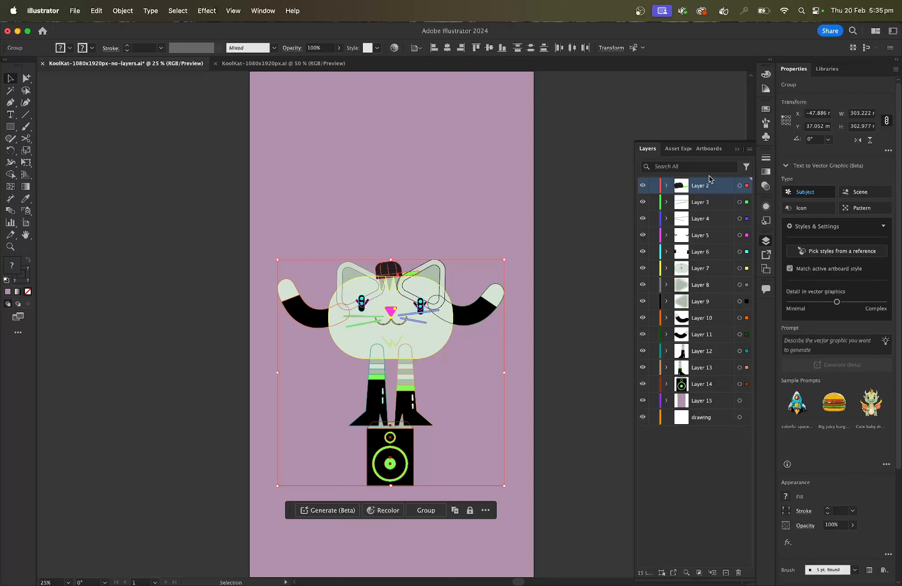
{"action": "left_click", "coordinate": [702, 418]}
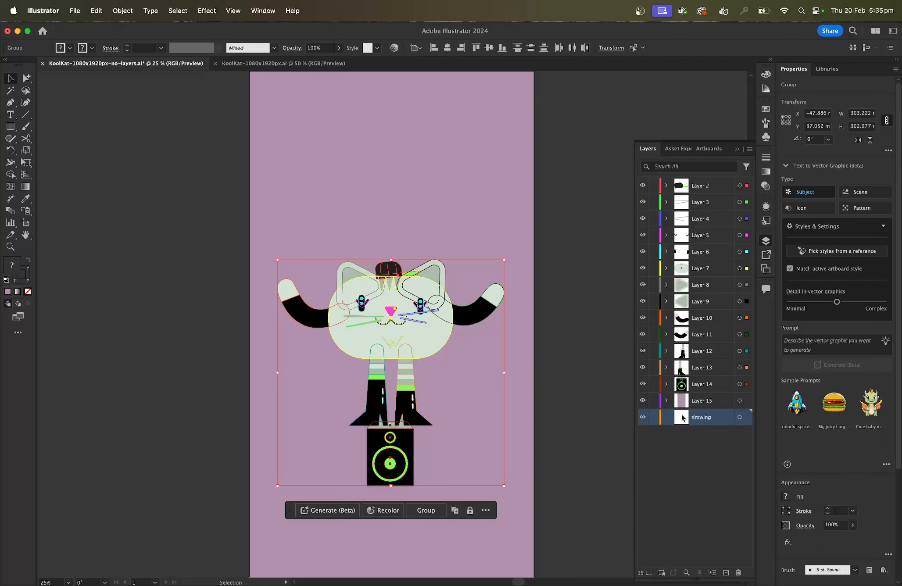
{"action": "left_click", "coordinate": [738, 572]}
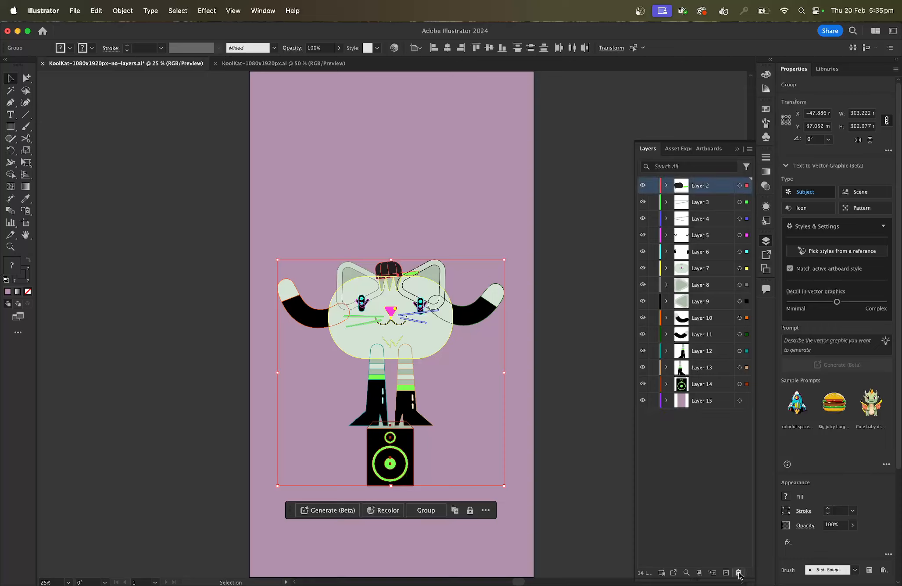
- Deselect the artwork and toggle the visibility of Layers 2, 3 and 4 to identify which part each one holds
{"action": "left_click", "coordinate": [642, 187]}
{"action": "left_click", "coordinate": [643, 186]}
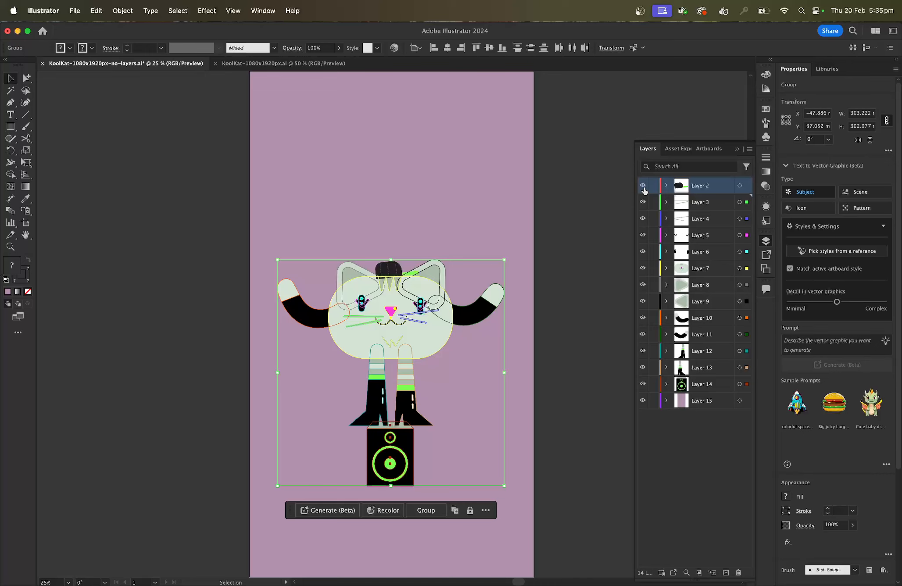
{"action": "left_click", "coordinate": [694, 428]}
{"action": "left_click", "coordinate": [593, 276]}
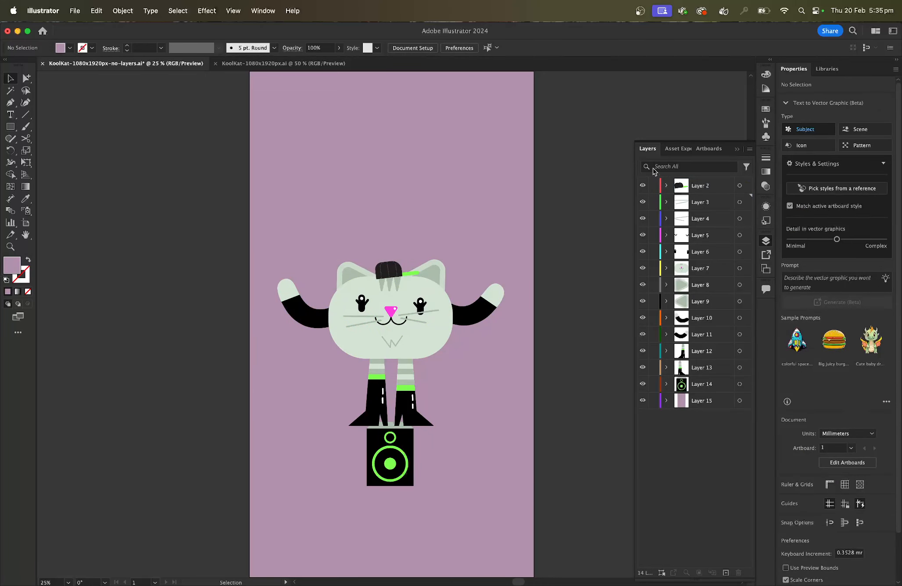
{"action": "left_click", "coordinate": [643, 186]}
{"action": "left_click", "coordinate": [642, 185]}
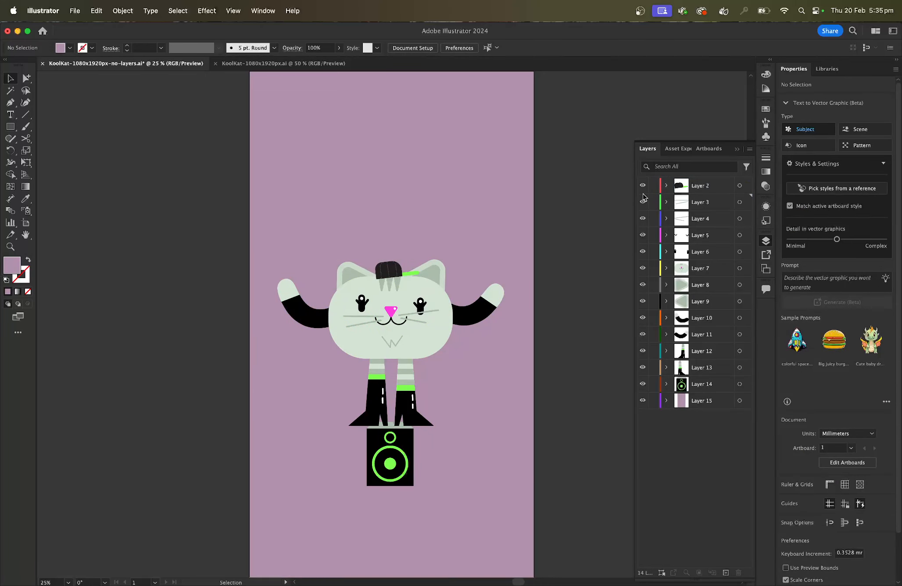
{"action": "left_click", "coordinate": [643, 202]}
{"action": "left_click", "coordinate": [643, 202]}
{"action": "left_click", "coordinate": [643, 219]}
{"action": "left_click", "coordinate": [643, 219]}
- Rename Layer 2 as "hat" and Layer 3 as "whiskers left"
{"action": "double_click", "coordinate": [701, 186]}
{"action": "type", "text": "hat"}
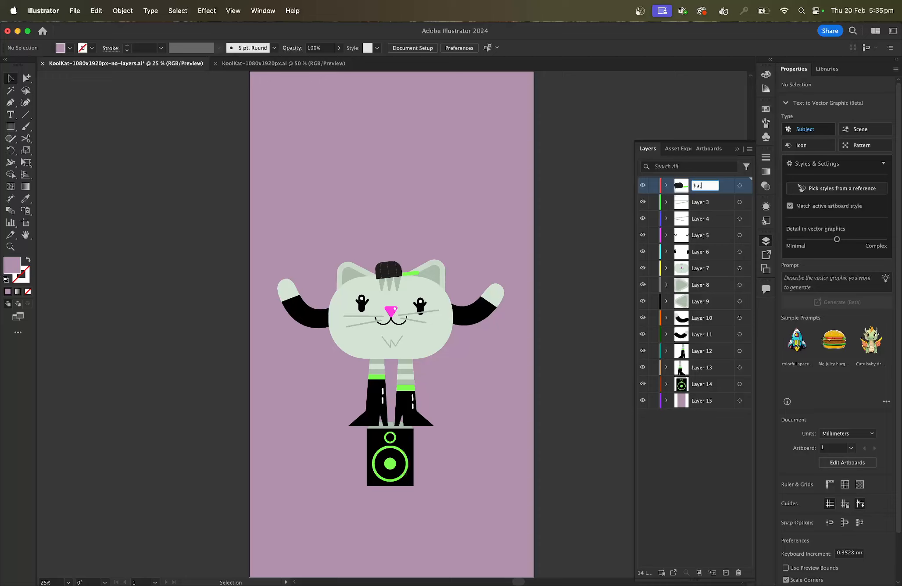
{"action": "left_click", "coordinate": [704, 201]}
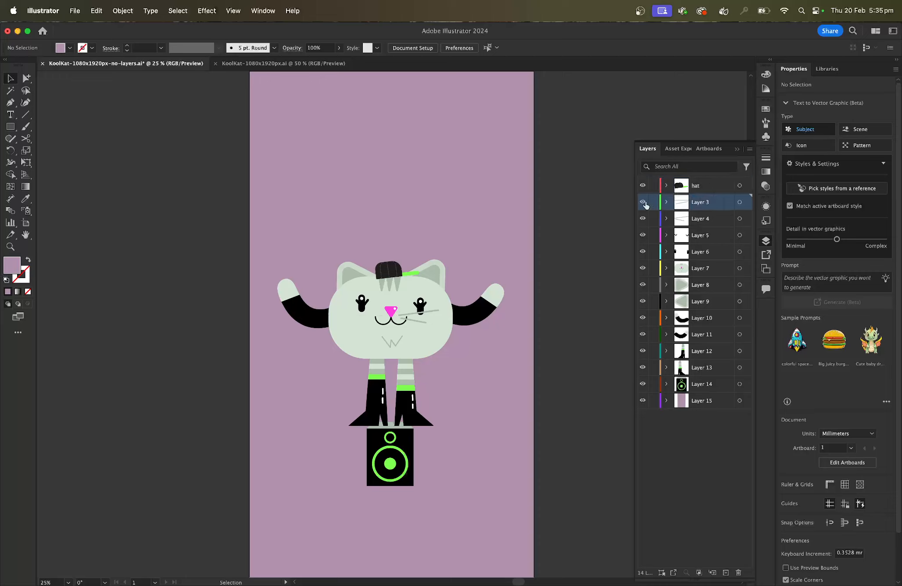
{"action": "double_click", "coordinate": [702, 204]}
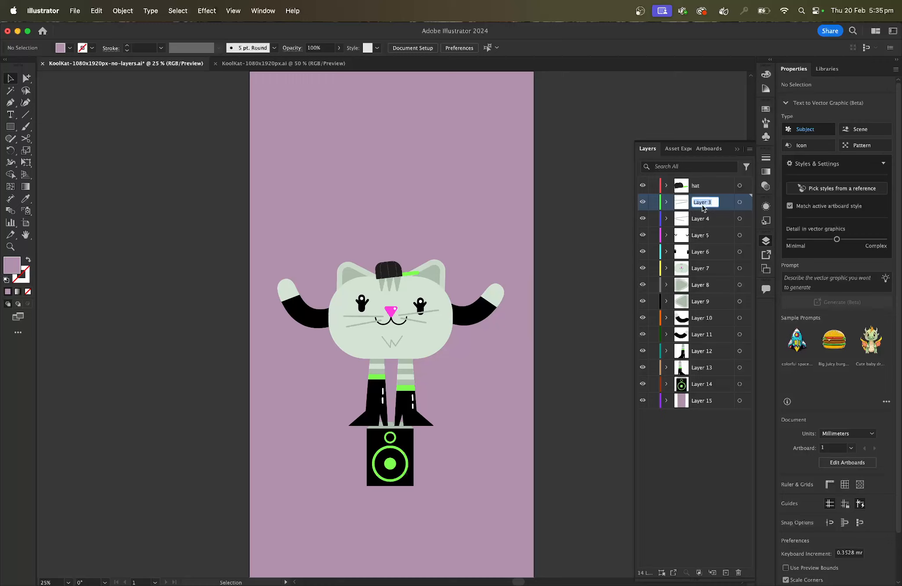
{"action": "type", "text": "whisker"}
{"action": "type", "text": "s left"}
{"action": "left_click", "coordinate": [712, 220]}
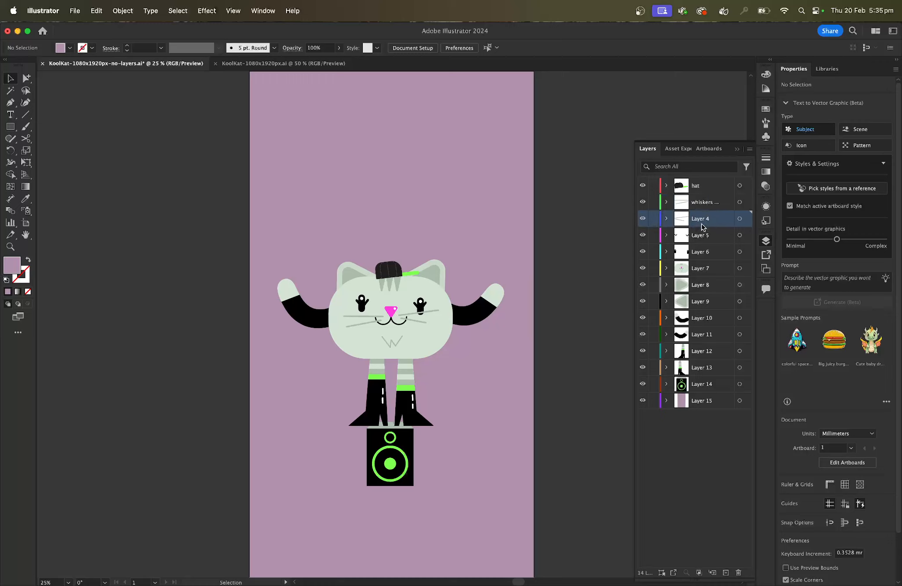
- Check Layer 5's artwork by toggling its visibility, and examine the Eyes Blink and arm layers in the finished KoolKat-1080x1920px.ai document
{"action": "left_click", "coordinate": [643, 236]}
{"action": "left_click", "coordinate": [643, 236]}
{"action": "left_click", "coordinate": [291, 66]}
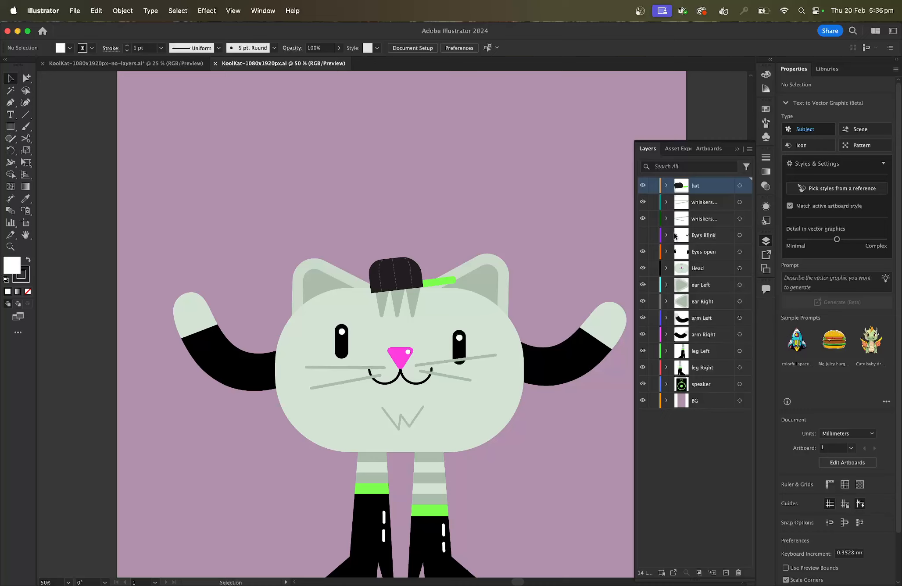
{"action": "left_click", "coordinate": [644, 237]}
{"action": "left_click", "coordinate": [644, 238]}
{"action": "left_click", "coordinate": [600, 365]}
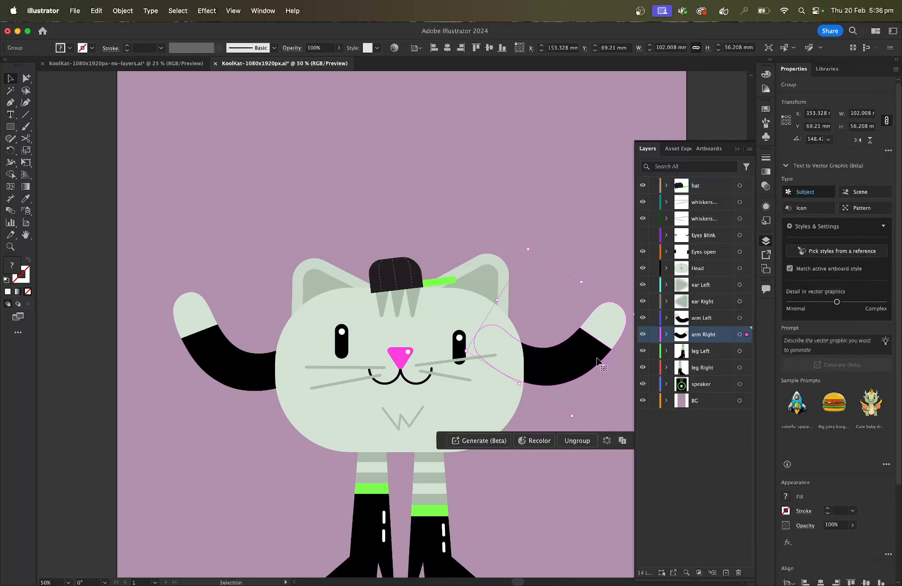
{"action": "left_click", "coordinate": [643, 336]}
{"action": "left_click", "coordinate": [644, 335]}
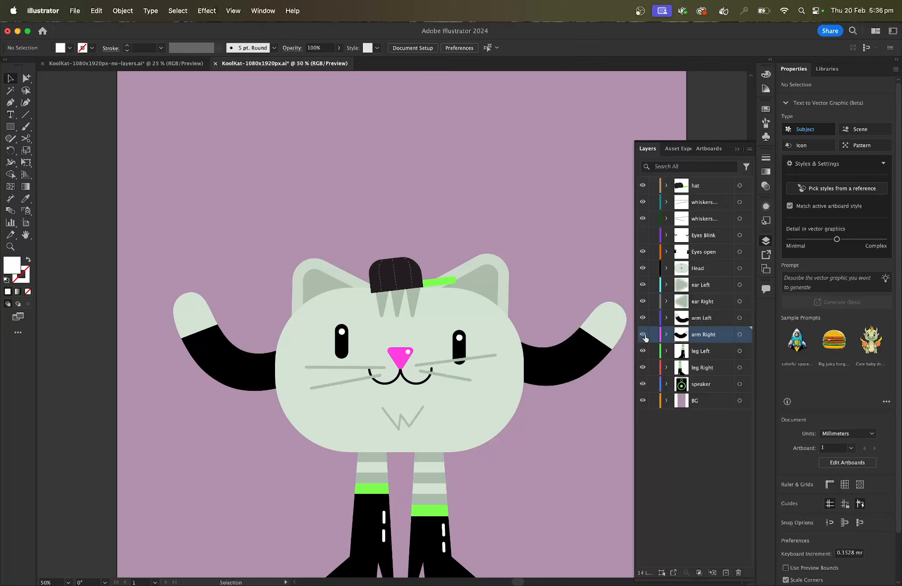
{"action": "left_click", "coordinate": [248, 363]}
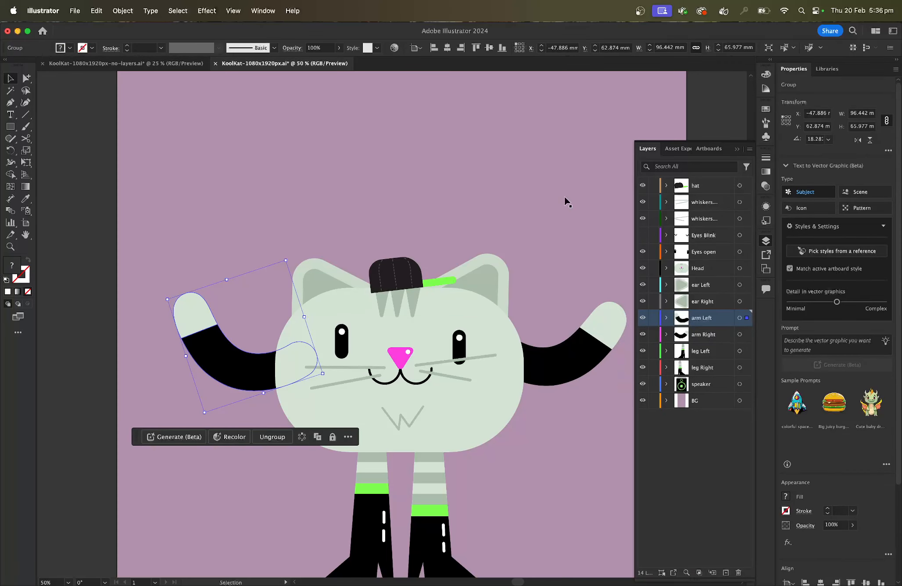
- Switch to Adobe After Effects 2025 and create a new project
{"action": "mouse_move", "coordinate": [640, 585]}
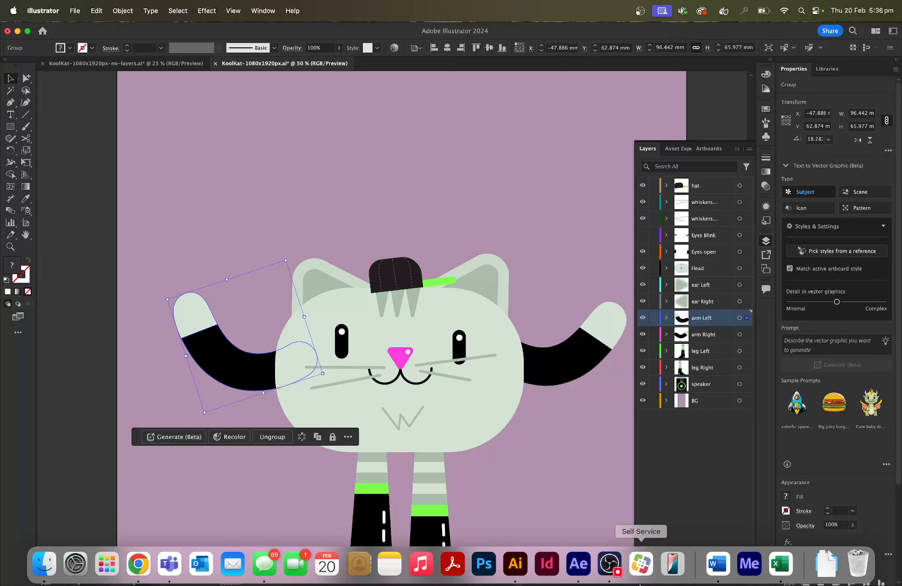
{"action": "left_click", "coordinate": [579, 564]}
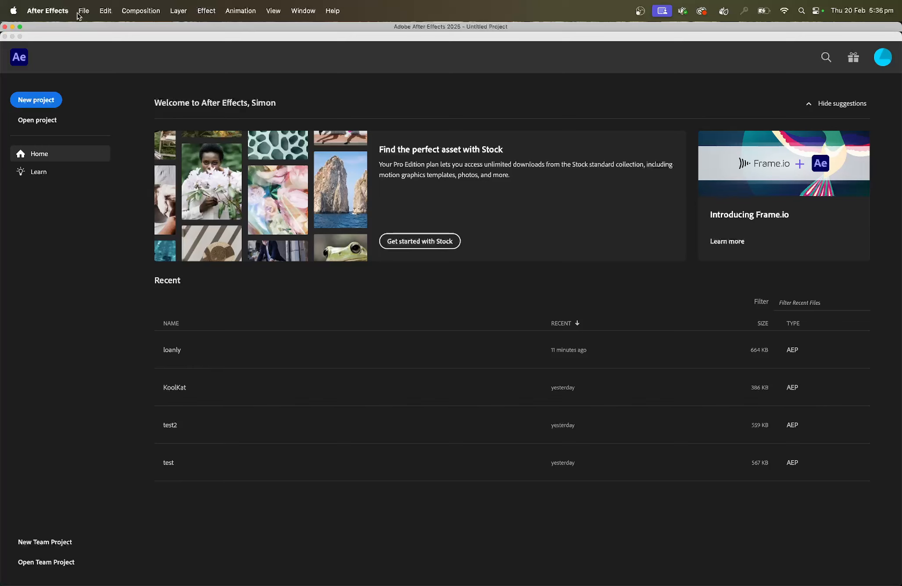
{"action": "left_click", "coordinate": [36, 100]}
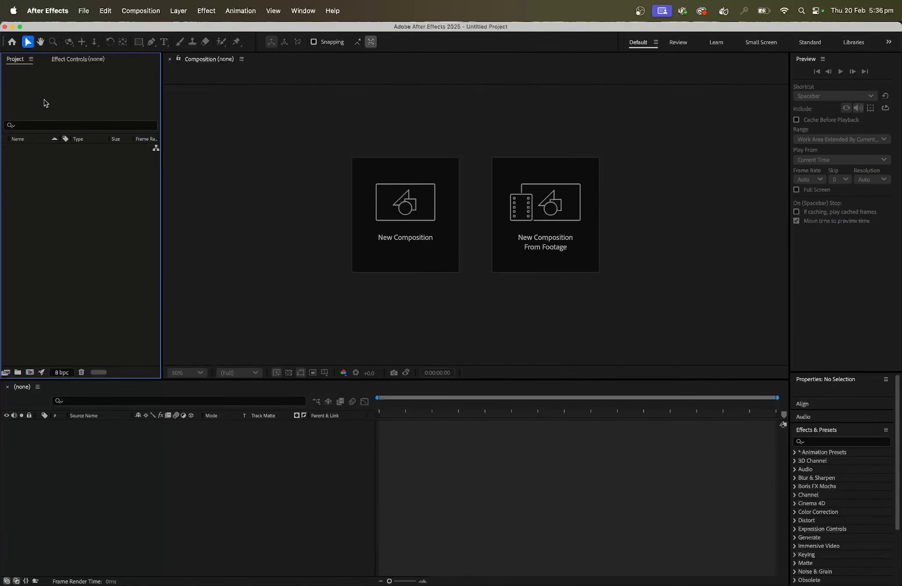
- Import KoolKat-1080x1920px.ai from the workshop folder as "Composition - Retain Layer Sizes"
{"action": "left_click", "coordinate": [83, 10]}
{"action": "mouse_move", "coordinate": [128, 162]}
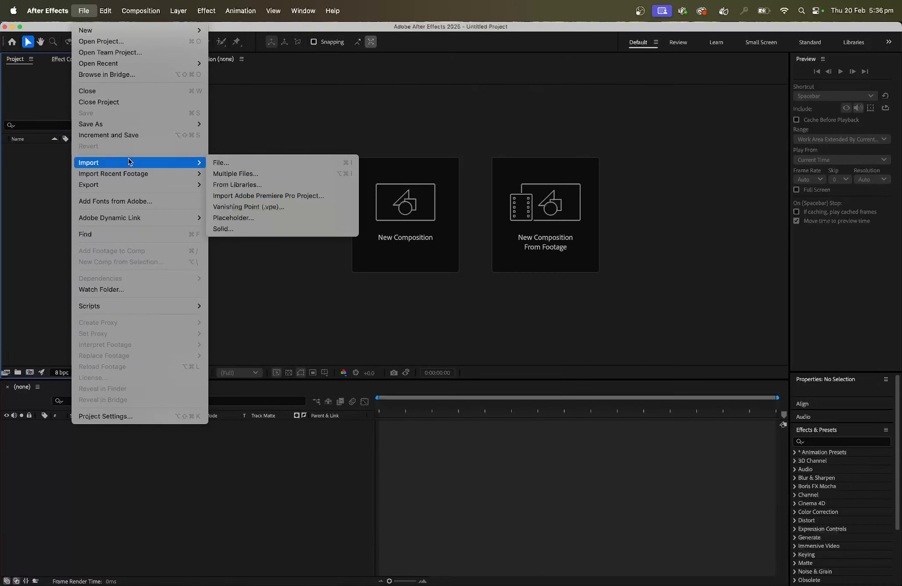
{"action": "left_click", "coordinate": [239, 163]}
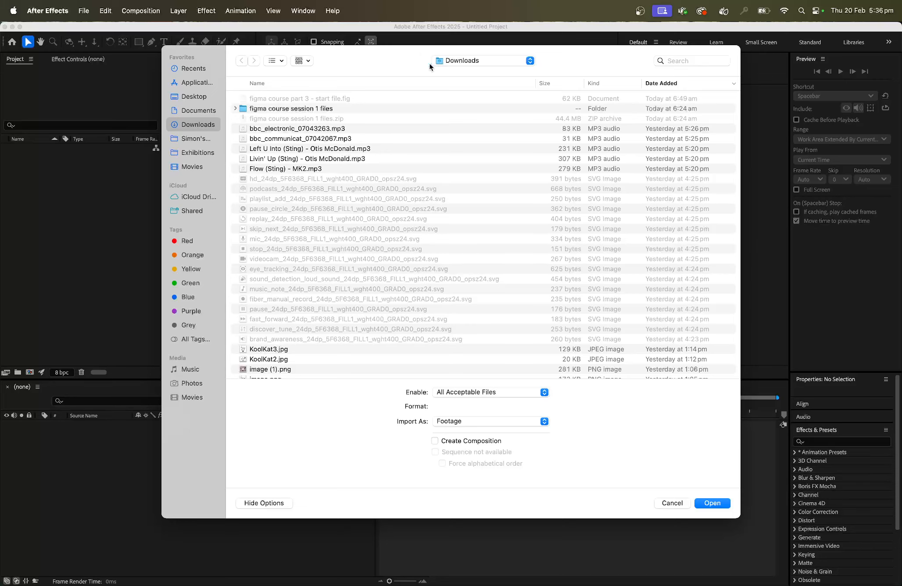
{"action": "left_click", "coordinate": [463, 60]}
{"action": "left_click", "coordinate": [488, 132]}
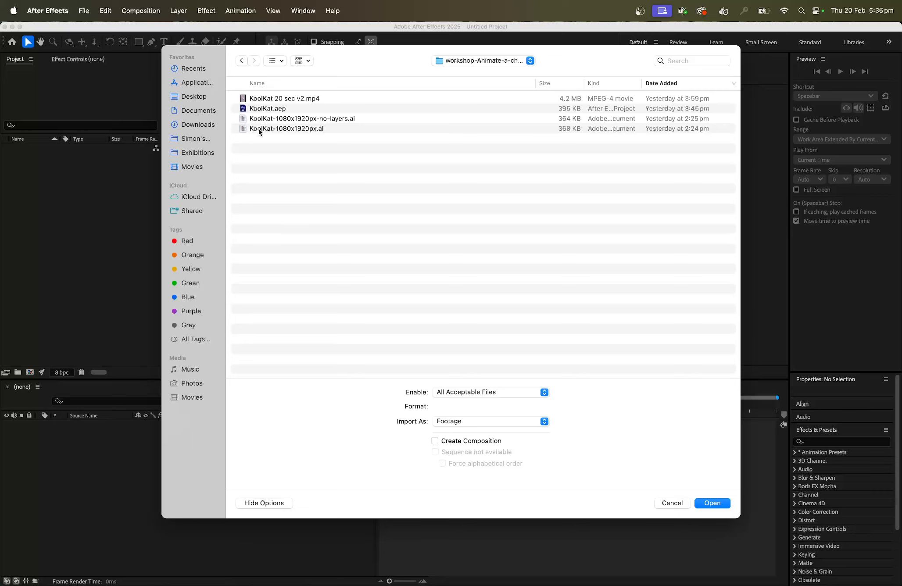
{"action": "left_click", "coordinate": [294, 128]}
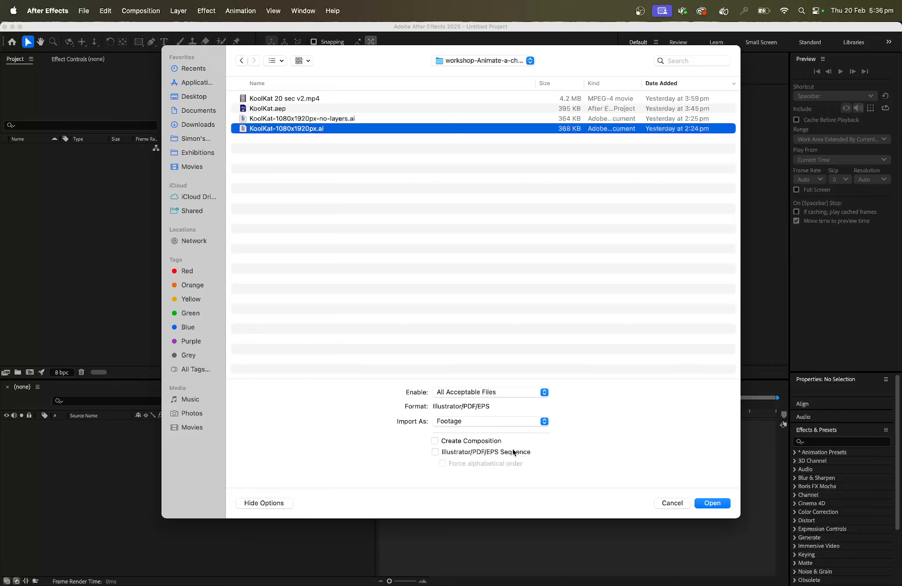
{"action": "left_click", "coordinate": [481, 424]}
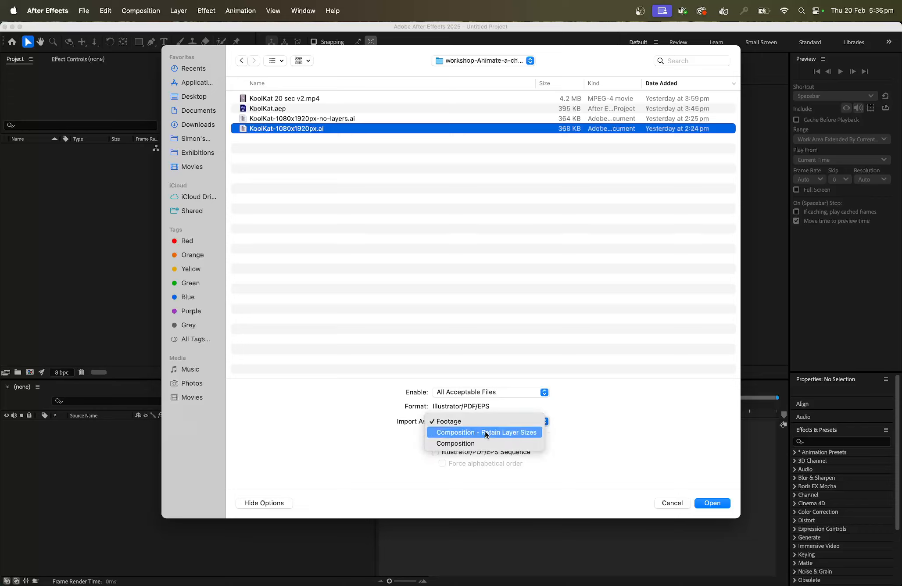
{"action": "left_click", "coordinate": [486, 433]}
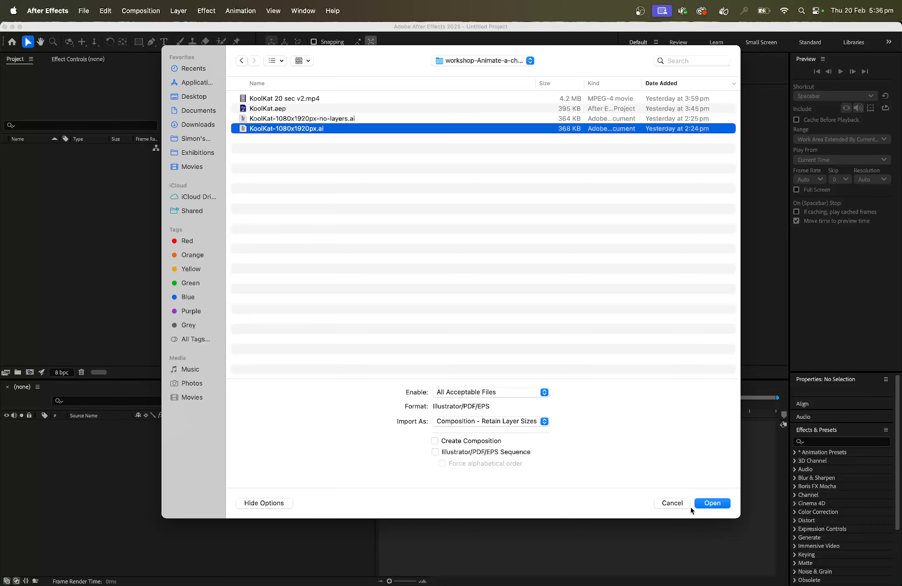
{"action": "left_click", "coordinate": [715, 503]}
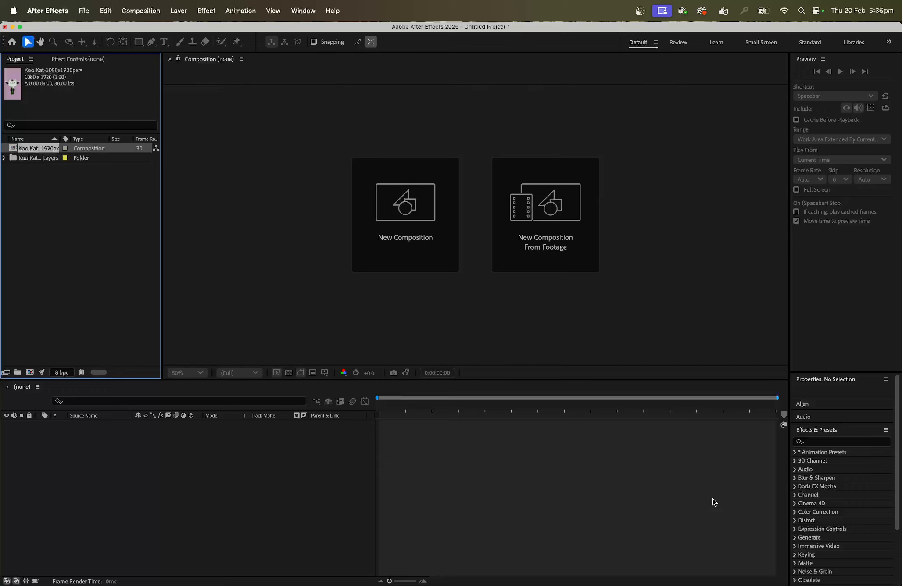
- Open the imported KoolKat-1080x1920px composition, check the hat layer by toggling its visibility off and on, and show the whole frame at 50%
{"action": "double_click", "coordinate": [14, 149]}
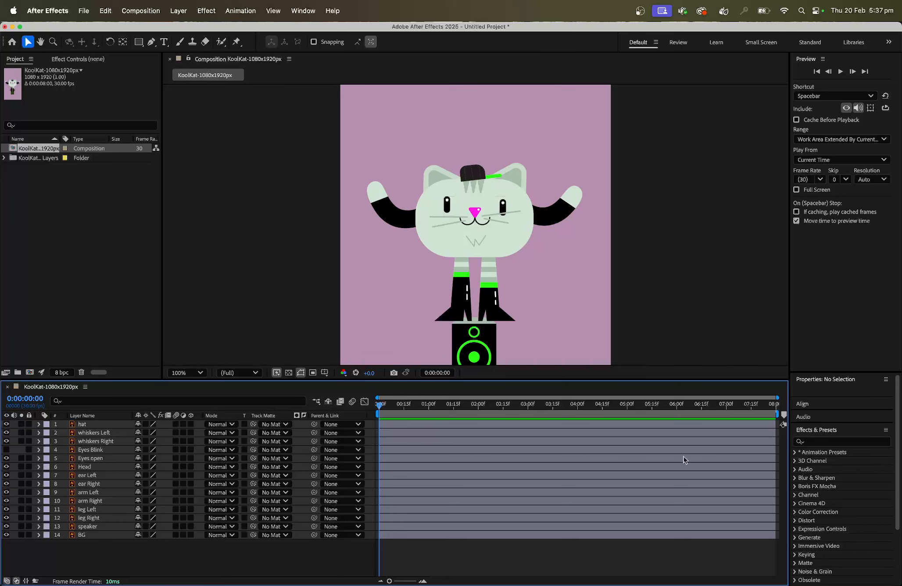
{"action": "left_click", "coordinate": [6, 424]}
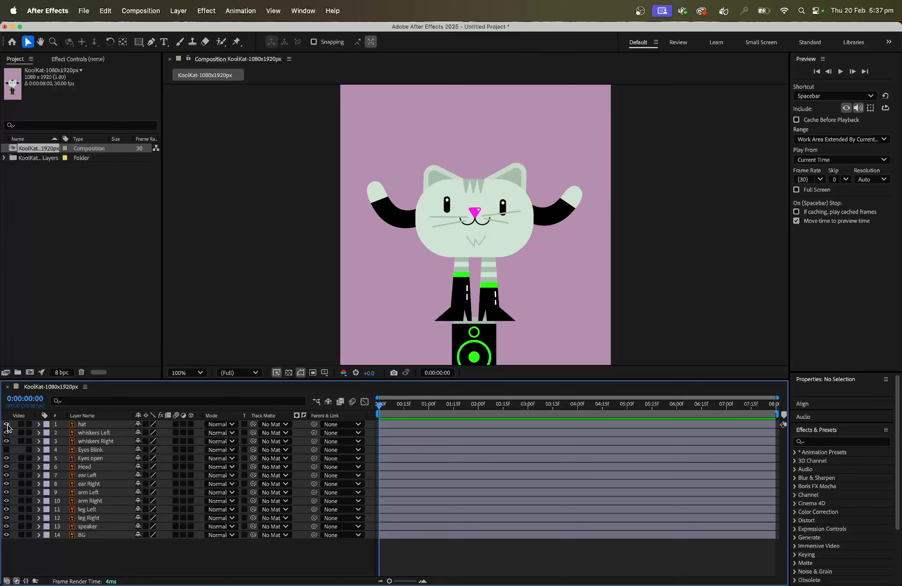
{"action": "left_click", "coordinate": [6, 425]}
{"action": "key", "text": "comma"}
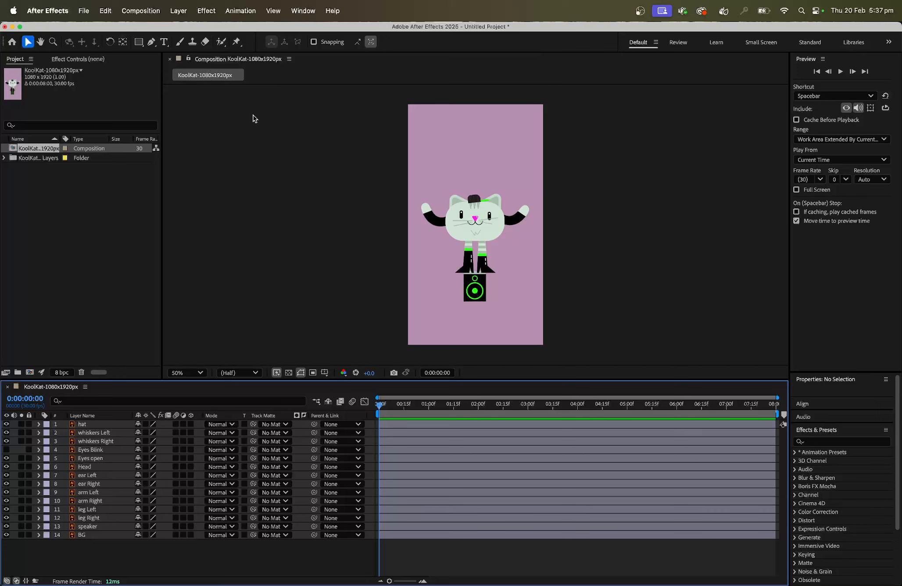
- Set the duration of the KoolKat-1080x1920px composition to 2 seconds (0:00:02:00) in its composition settings
{"action": "left_click", "coordinate": [141, 11]}
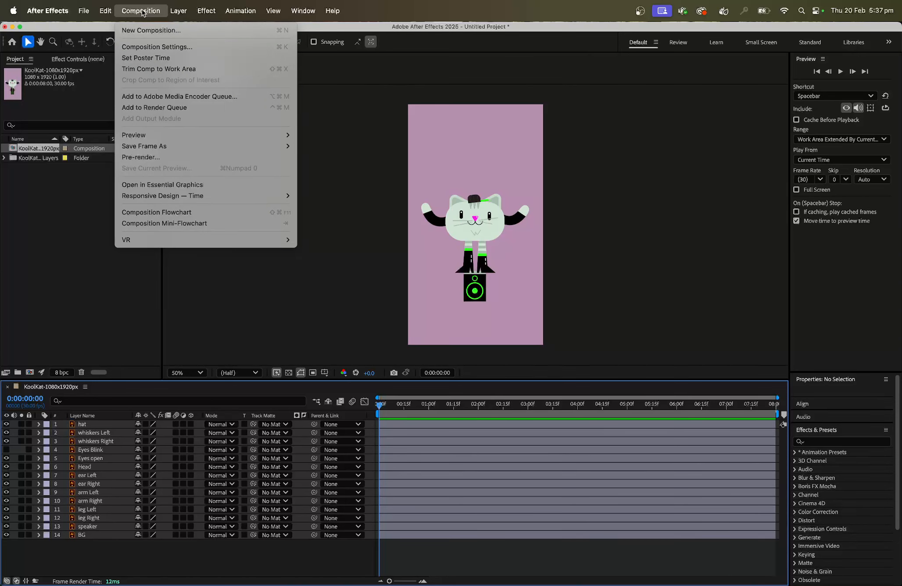
{"action": "left_click", "coordinate": [171, 48]}
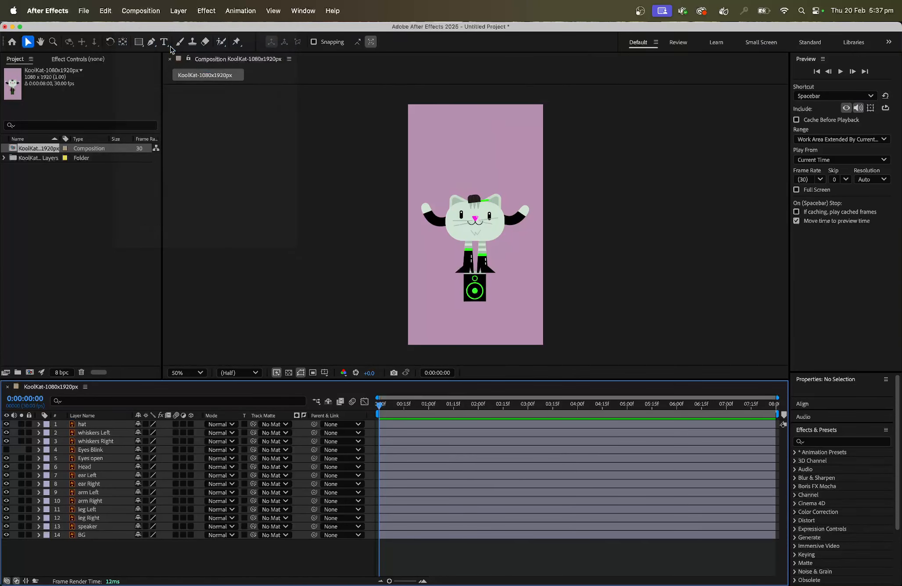
{"action": "left_click_drag", "start_coordinate": [478, 176], "coordinate": [275, 137]}
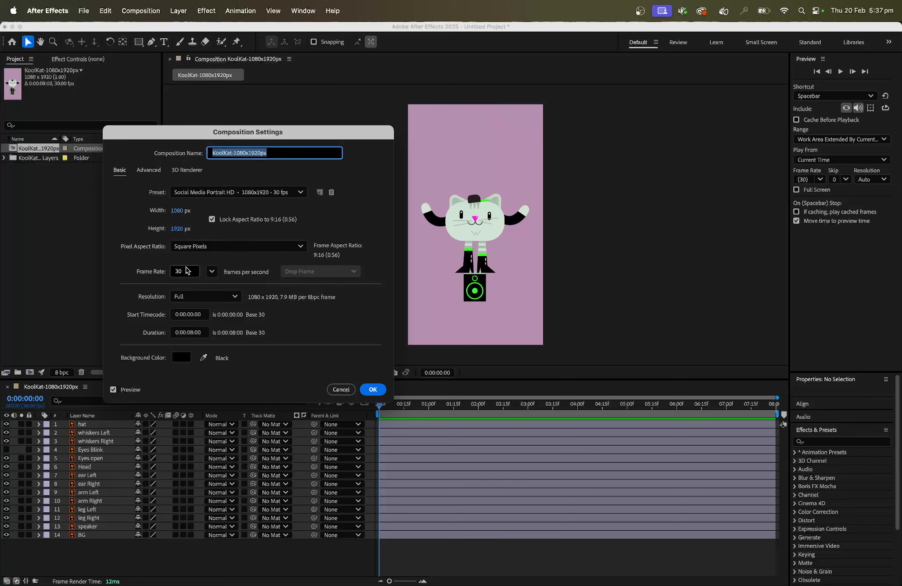
{"action": "left_click", "coordinate": [177, 272]}
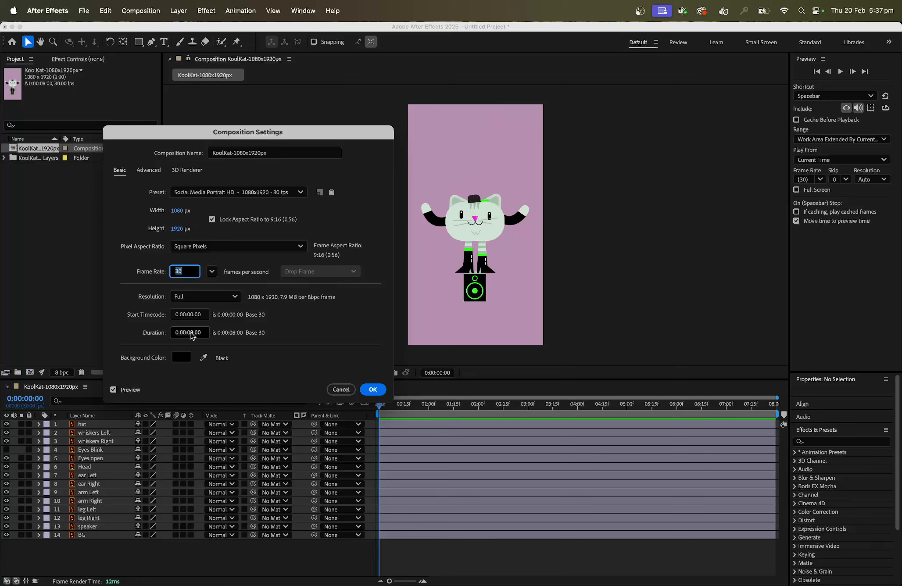
{"action": "left_click", "coordinate": [193, 332]}
{"action": "key", "text": "BackSpace"}
{"action": "type", "text": "2"}
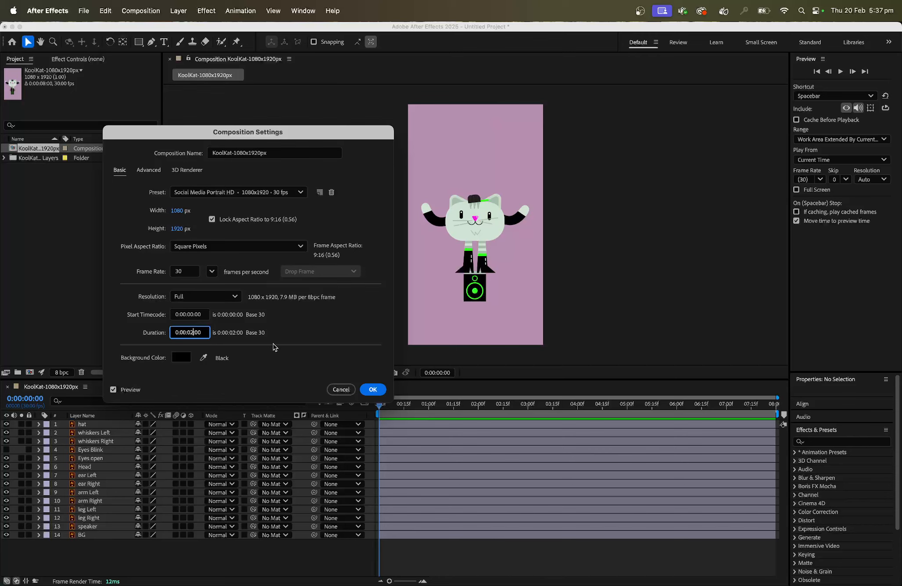
{"action": "left_click", "coordinate": [373, 391]}
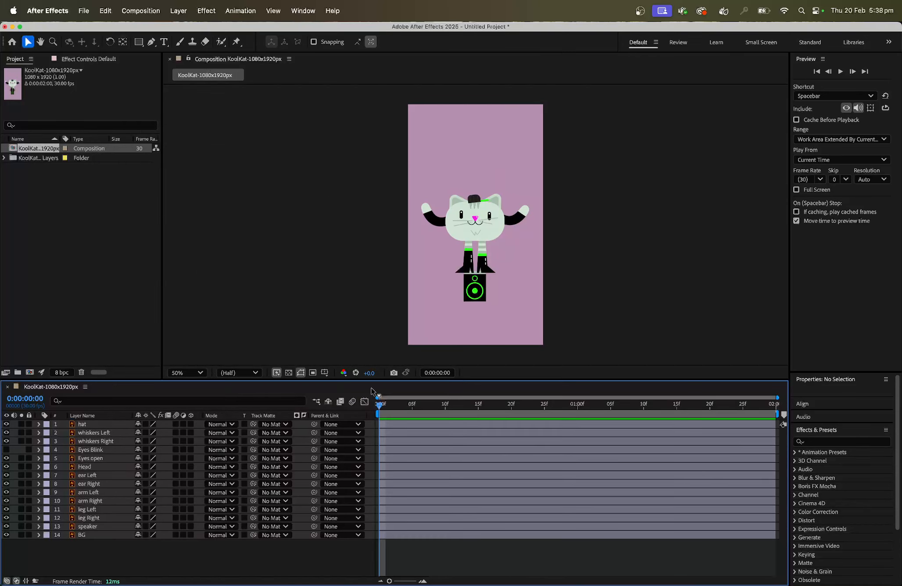